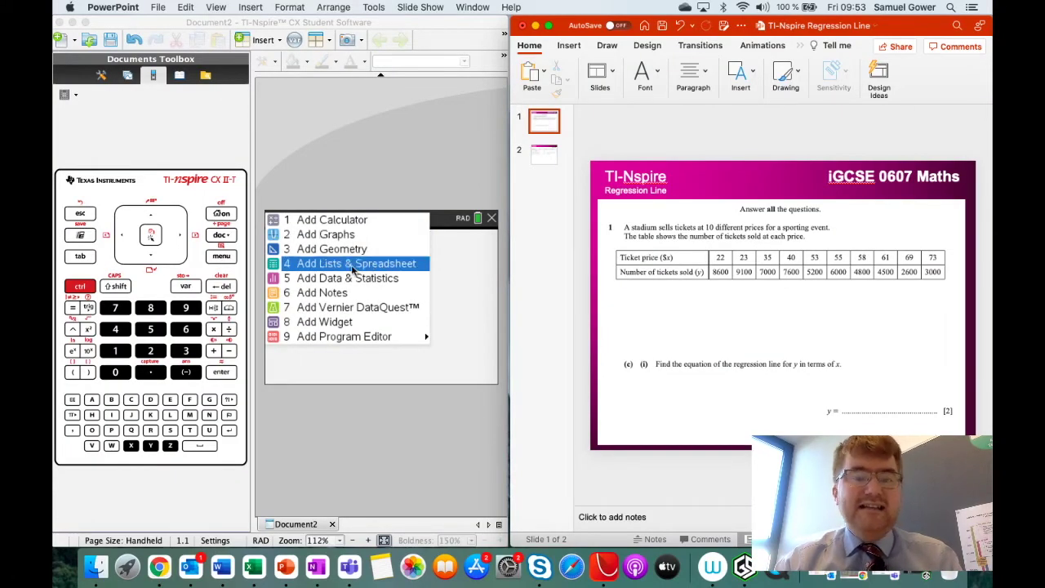
- Insert a Lists & Spreadsheet page into the new document
{"action": "left_click", "coordinate": [372, 264]}
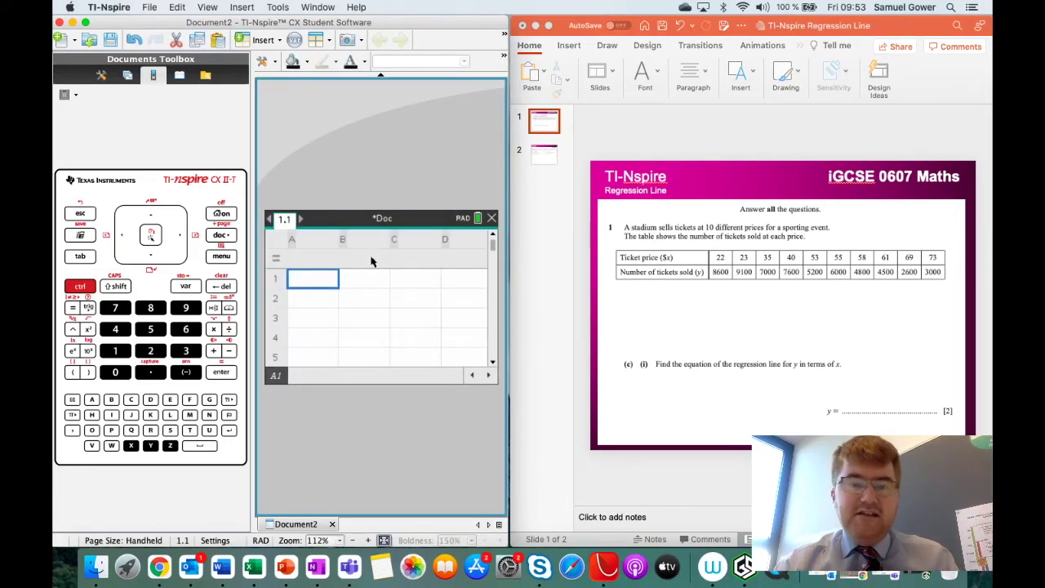
- Name spreadsheet column A 'x' and column B 'y'
{"action": "left_click", "coordinate": [320, 237]}
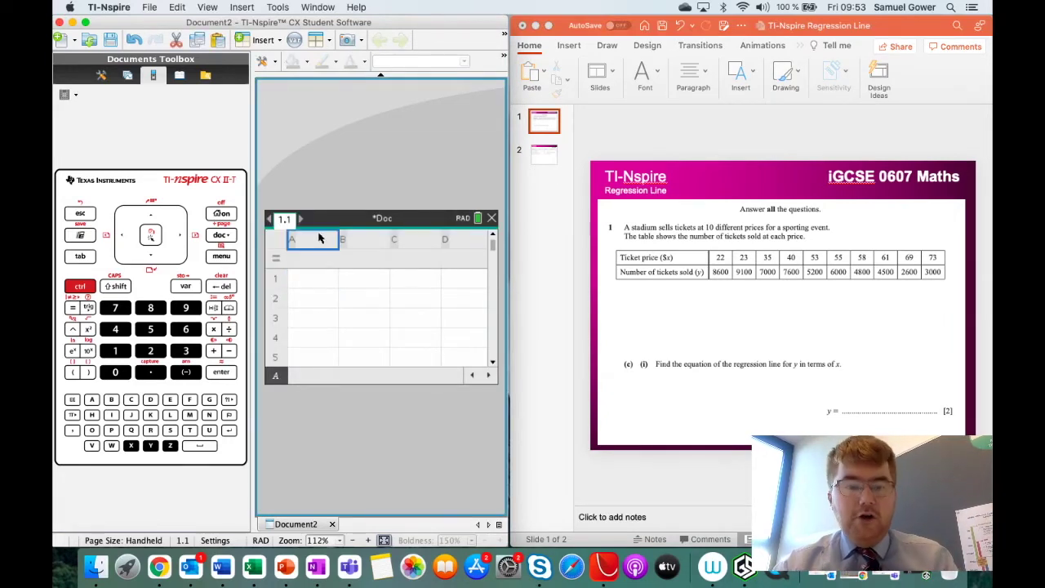
{"action": "type", "text": "x"}
{"action": "key", "text": "Return"}
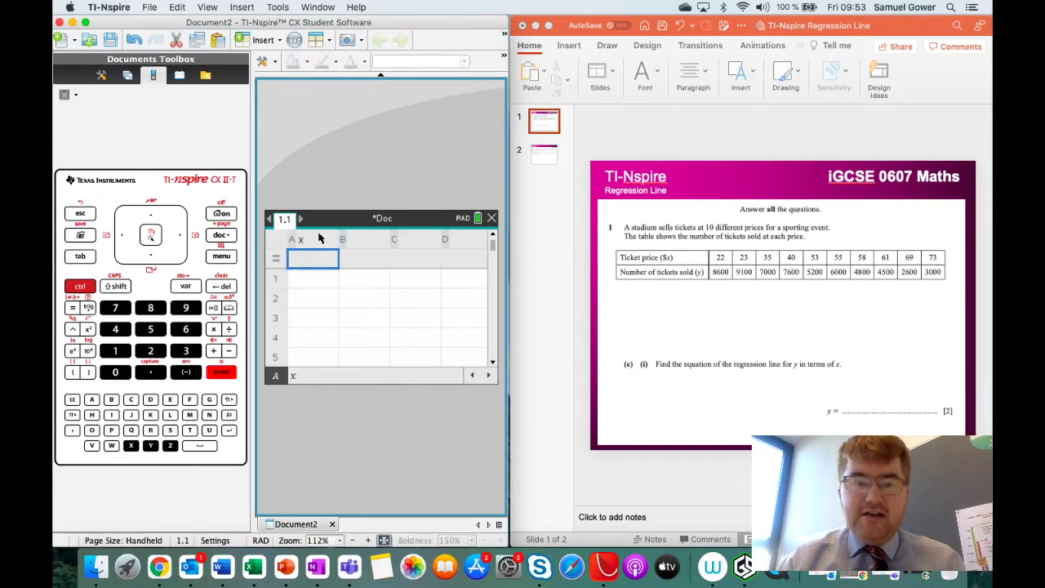
{"action": "left_click", "coordinate": [365, 237]}
{"action": "type", "text": "y"}
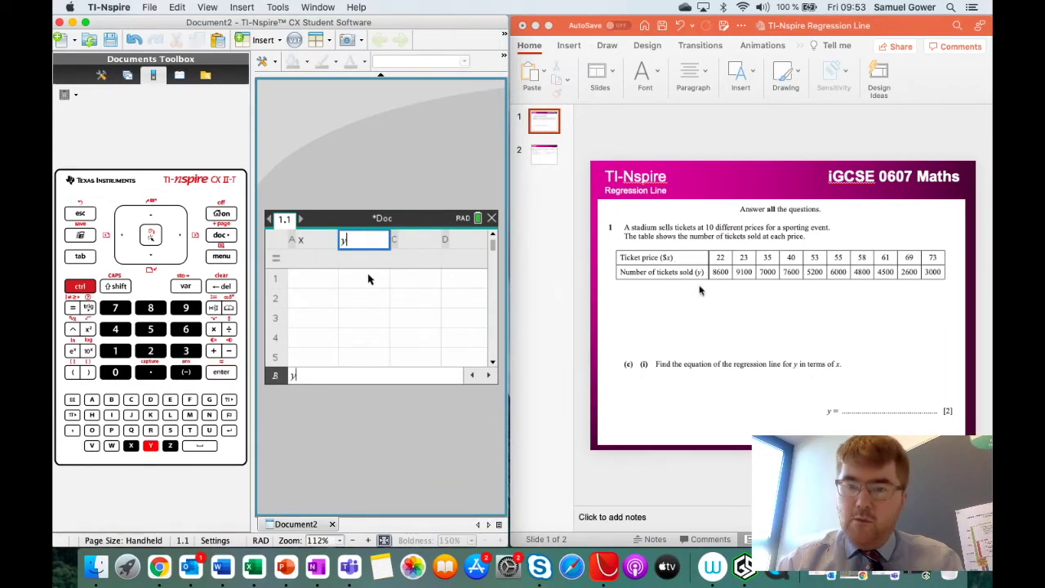
{"action": "left_click", "coordinate": [313, 278]}
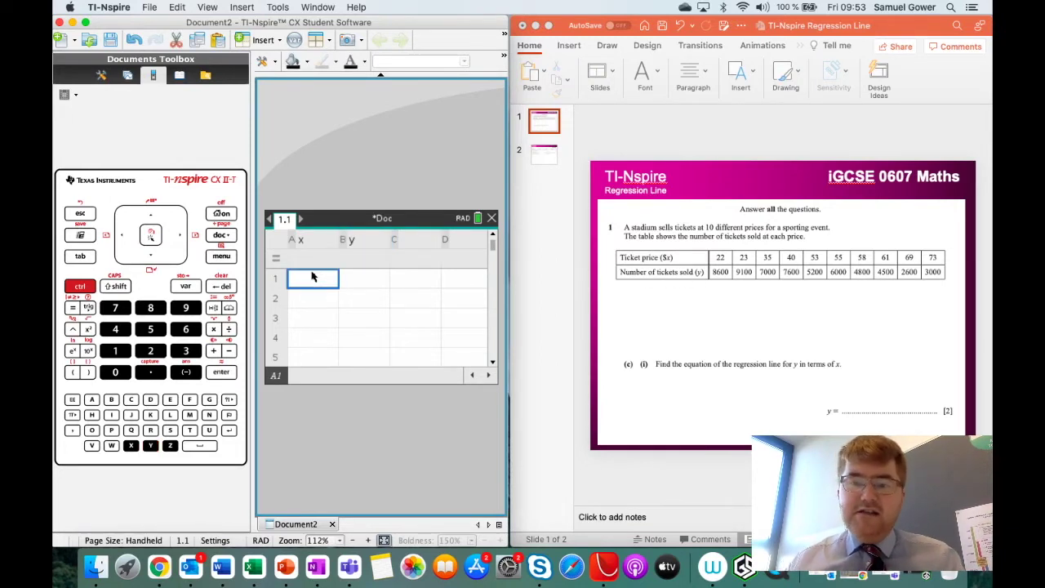
- Enter ticket prices 22, 23, 35, 40, 53, 55, 58, 61, 69, 73 down column x
{"action": "type", "text": "22"}
{"action": "key", "text": "Return"}
{"action": "type", "text": "23"}
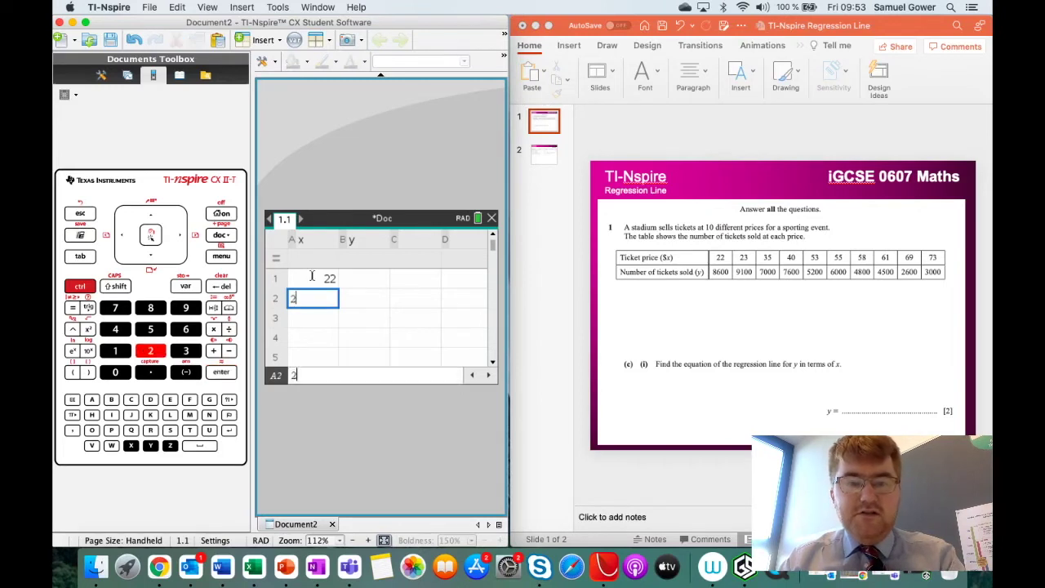
{"action": "key", "text": "Return"}
{"action": "type", "text": "35"}
{"action": "key", "text": "Return"}
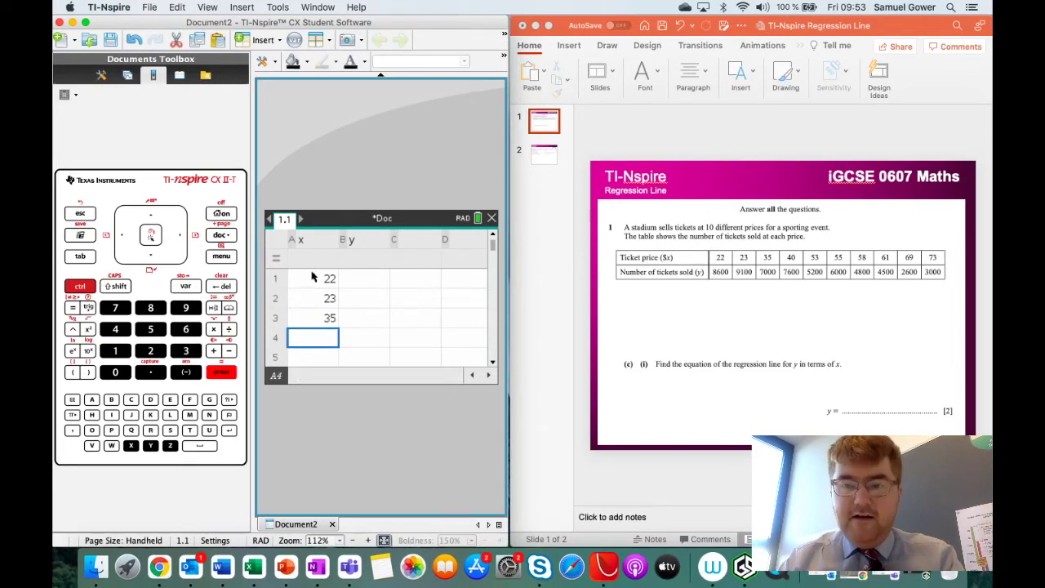
{"action": "type", "text": "40"}
{"action": "key", "text": "Return"}
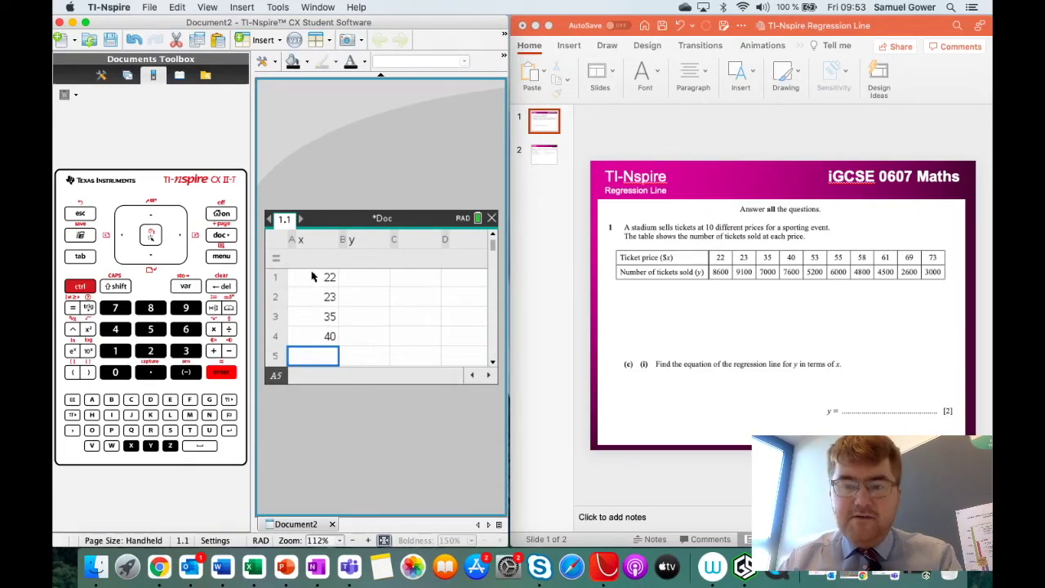
{"action": "type", "text": "53"}
{"action": "key", "text": "Return"}
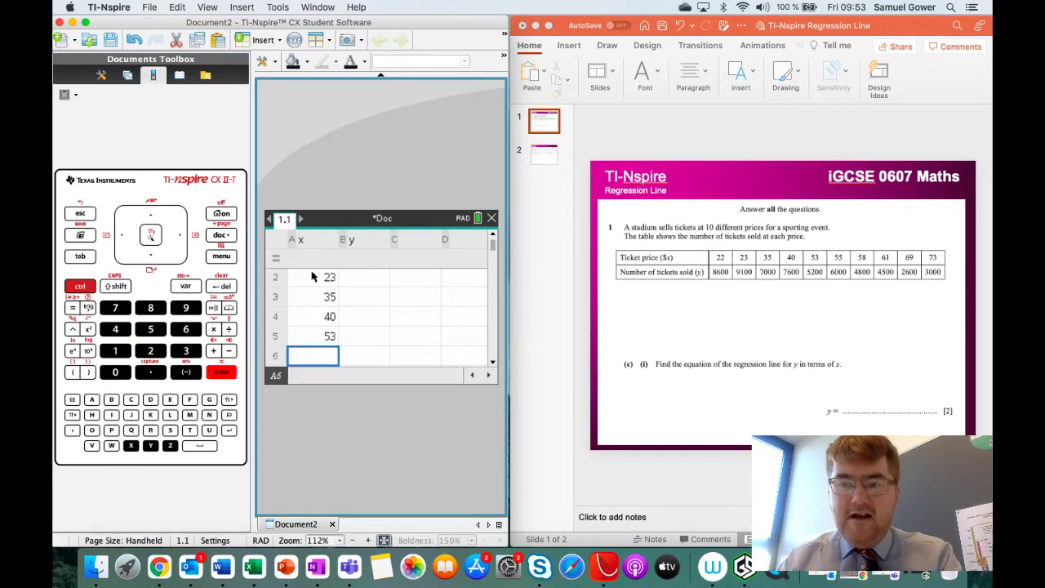
{"action": "type", "text": "55"}
{"action": "key", "text": "Return"}
{"action": "type", "text": "58"}
{"action": "key", "text": "Return"}
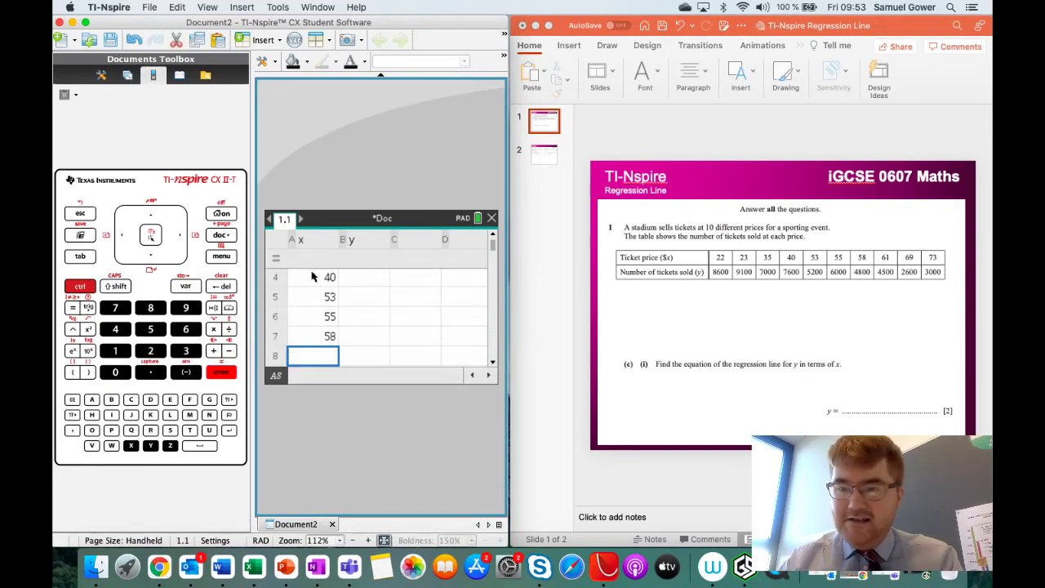
{"action": "type", "text": "61"}
{"action": "key", "text": "Return"}
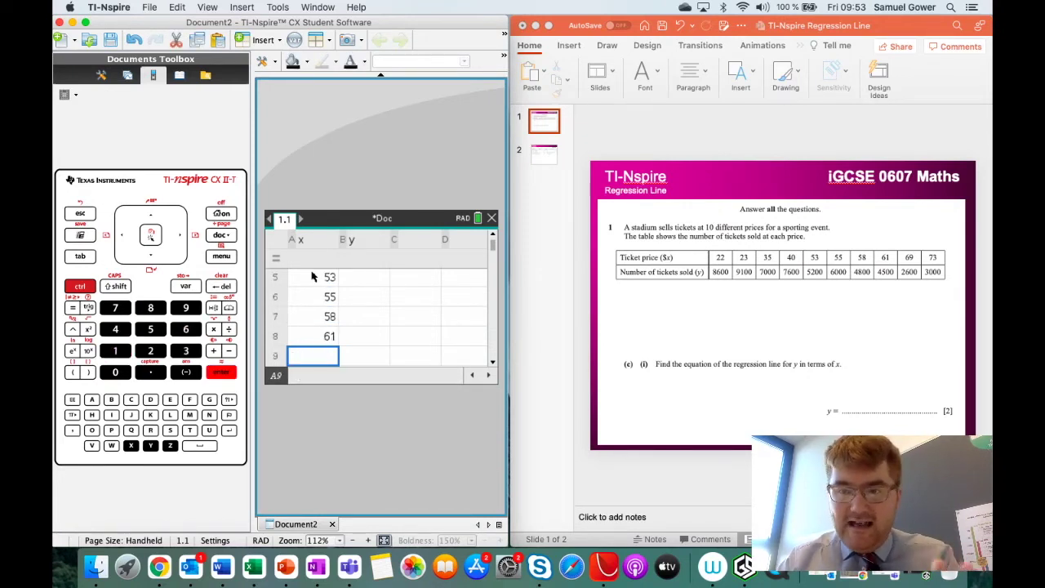
{"action": "type", "text": "69"}
{"action": "key", "text": "Return"}
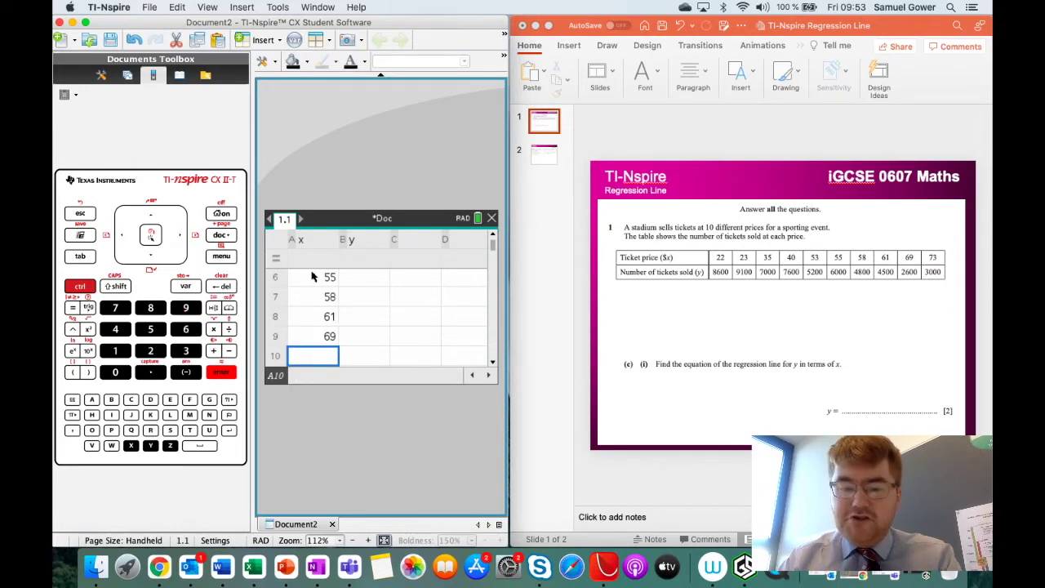
{"action": "type", "text": "73"}
{"action": "key", "text": "Return"}
{"action": "key", "text": "Up"}
{"action": "key", "text": "Up"}
{"action": "key", "text": "Up"}
{"action": "key", "text": "Up"}
{"action": "key", "text": "Up"}
{"action": "key", "text": "Up"}
{"action": "key", "text": "Up"}
{"action": "key", "text": "Up"}
{"action": "key", "text": "Up"}
{"action": "key", "text": "Up"}
{"action": "key", "text": "Up"}
{"action": "key", "text": "Up"}
- Enter tickets sold 8600, 9100, 7000, 7600, 5200, 6000, 4800, 4500, 2600, 3000 down column y
{"action": "left_click", "coordinate": [367, 276]}
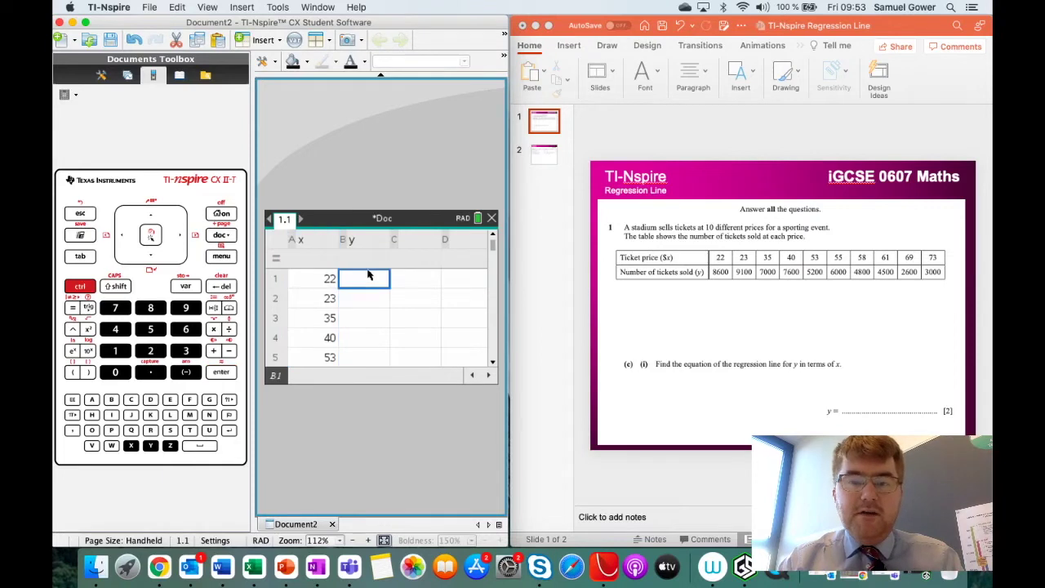
{"action": "type", "text": "8600"}
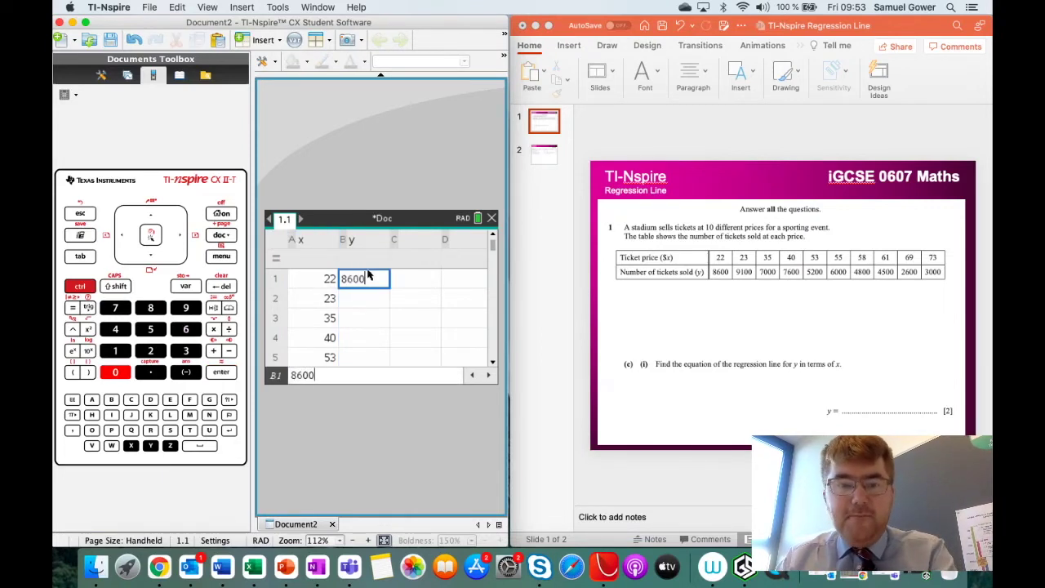
{"action": "key", "text": "Return"}
{"action": "type", "text": "9100"}
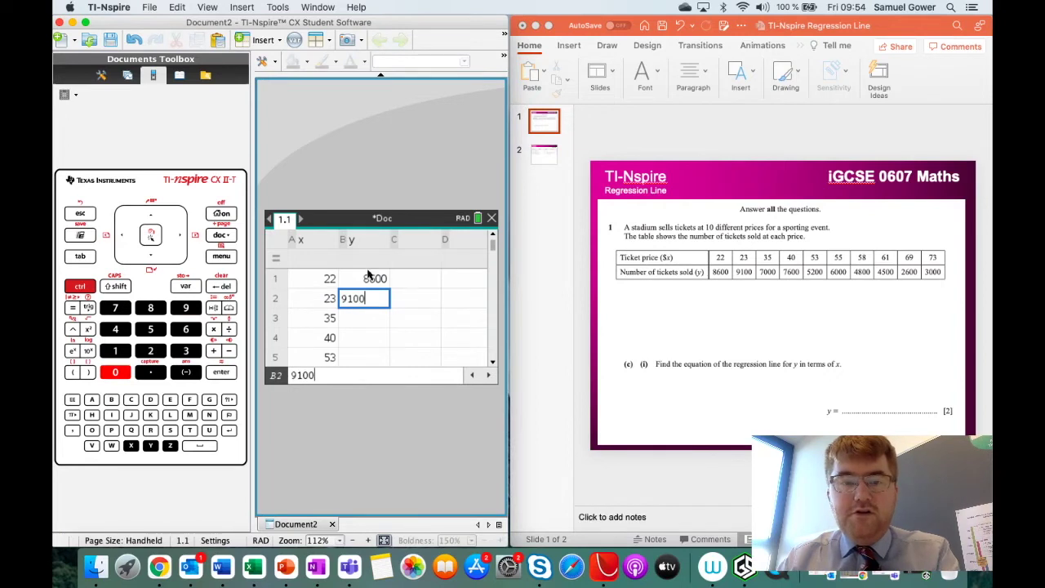
{"action": "key", "text": "Return"}
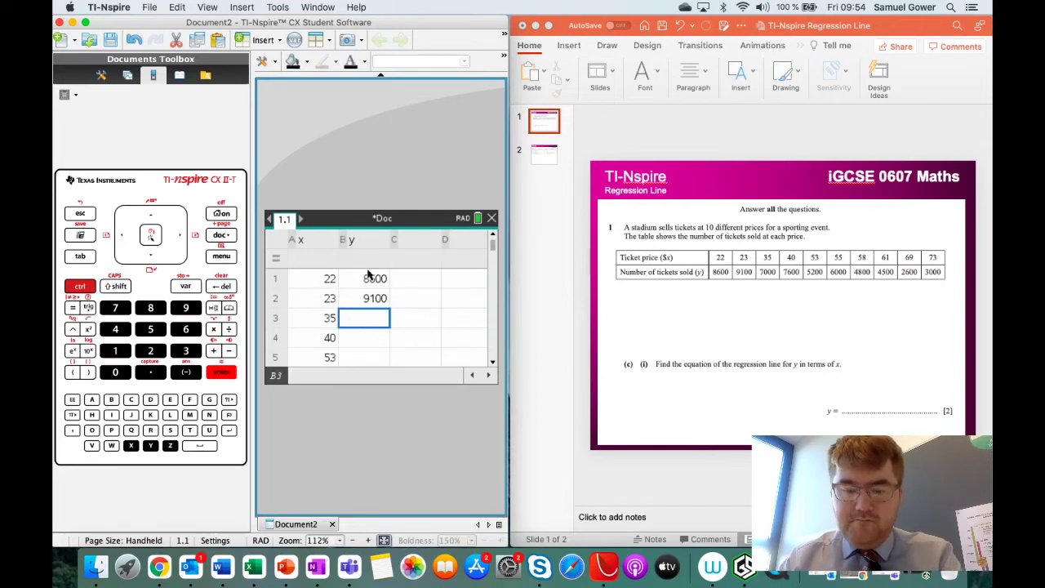
{"action": "type", "text": "7000"}
{"action": "key", "text": "Return"}
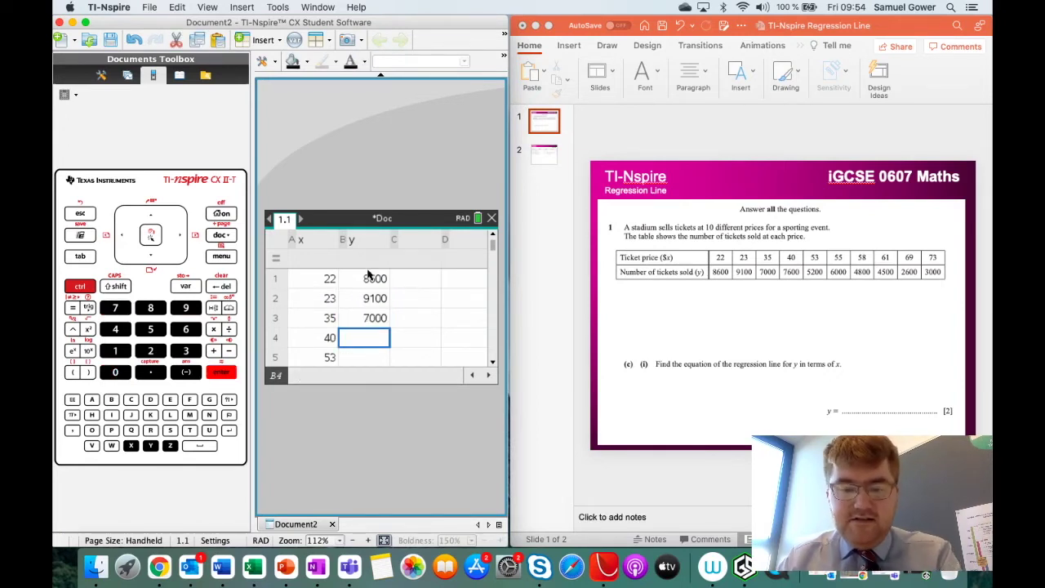
{"action": "type", "text": "7600"}
{"action": "key", "text": "Return"}
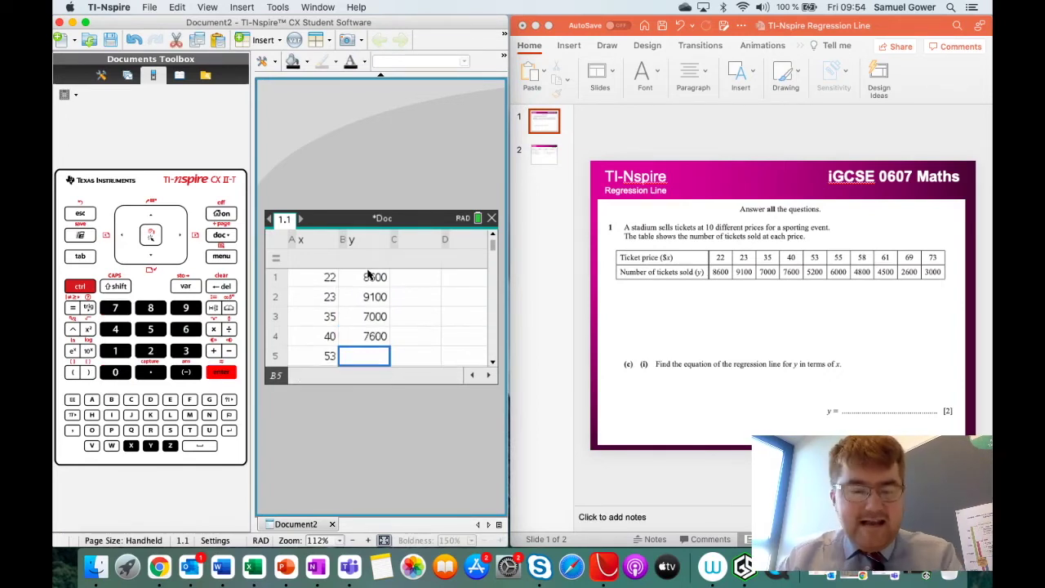
{"action": "type", "text": "5200"}
{"action": "key", "text": "Return"}
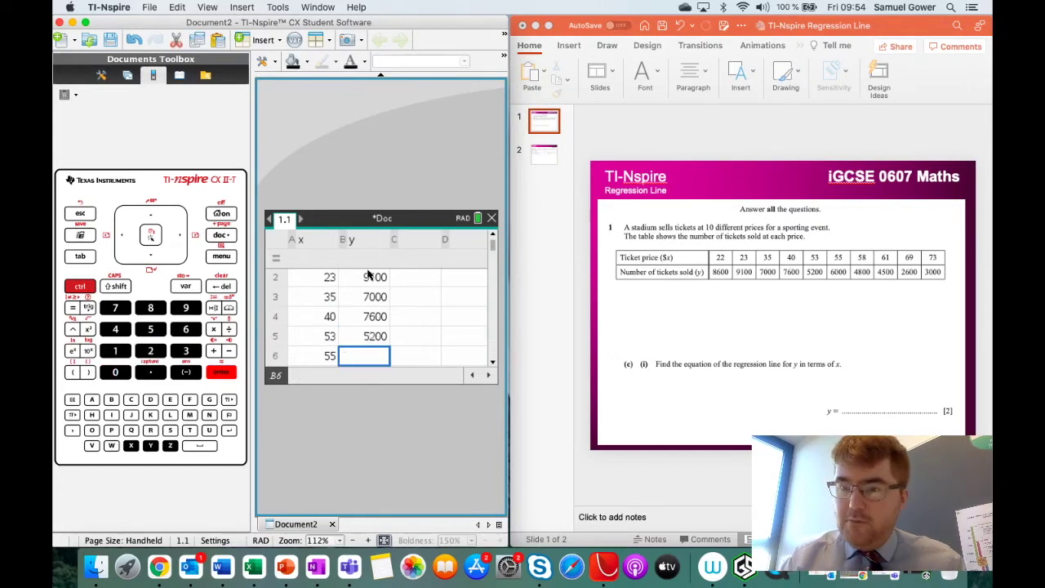
{"action": "type", "text": "6000"}
{"action": "key", "text": "Return"}
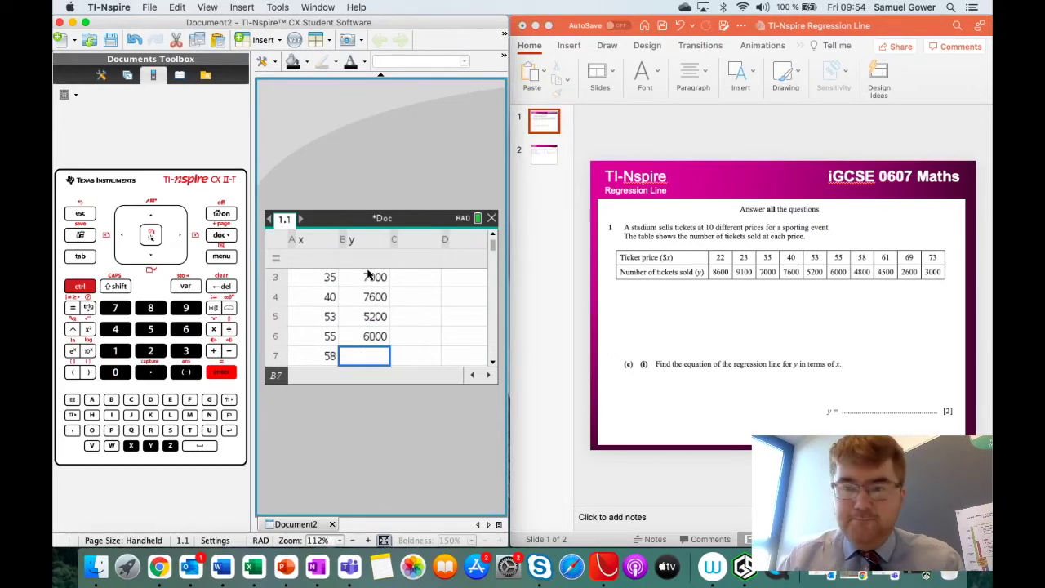
{"action": "type", "text": "4800"}
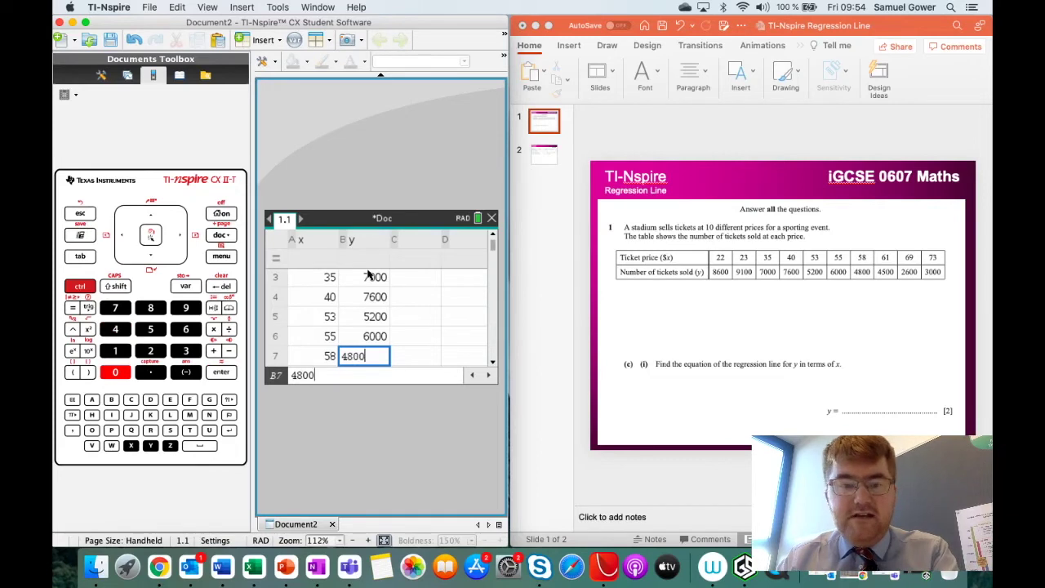
{"action": "key", "text": "Return"}
{"action": "type", "text": "4500"}
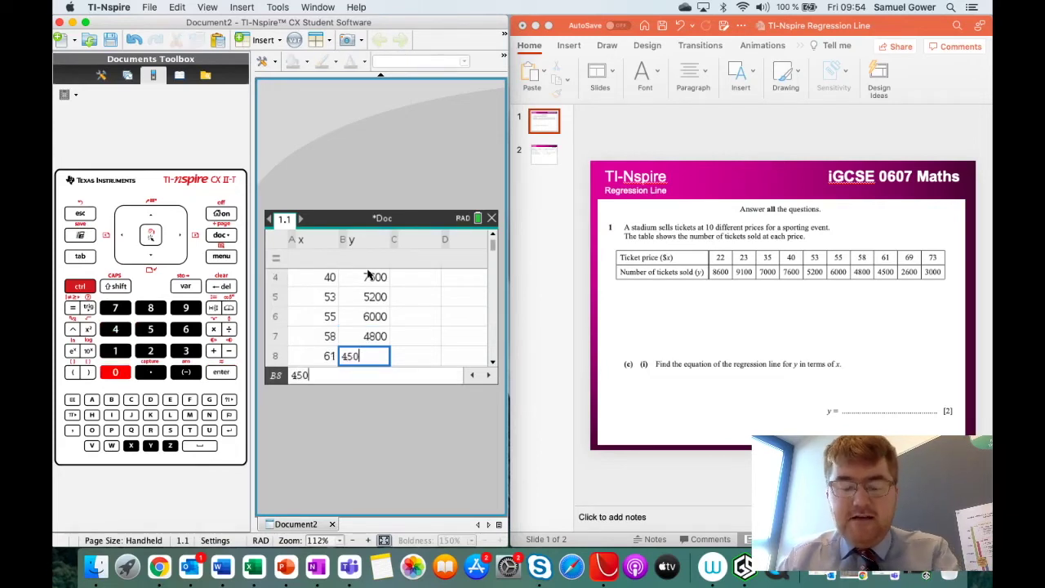
{"action": "key", "text": "Return"}
{"action": "type", "text": "2600"}
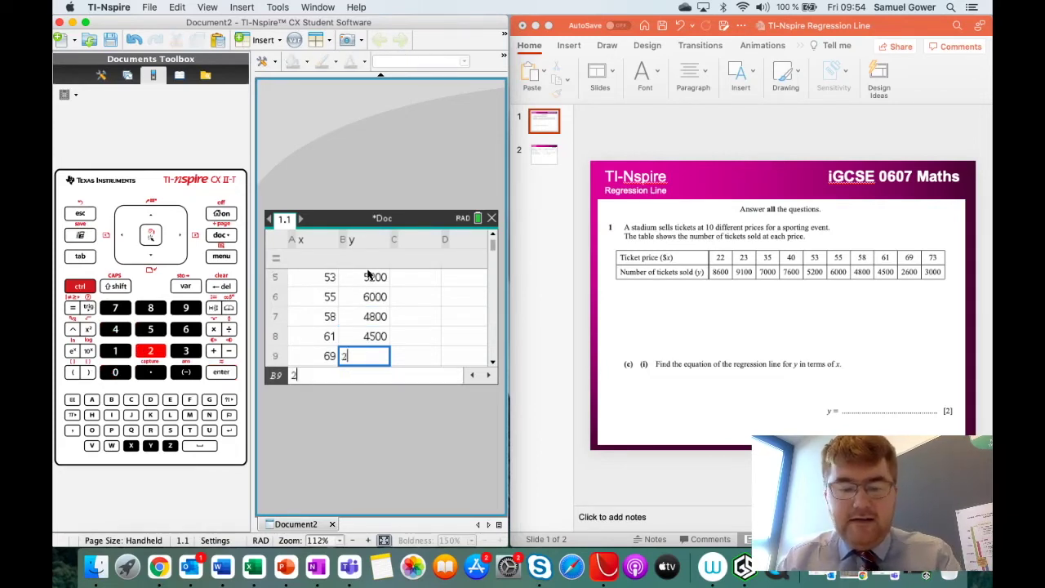
{"action": "key", "text": "Return"}
{"action": "type", "text": "3000"}
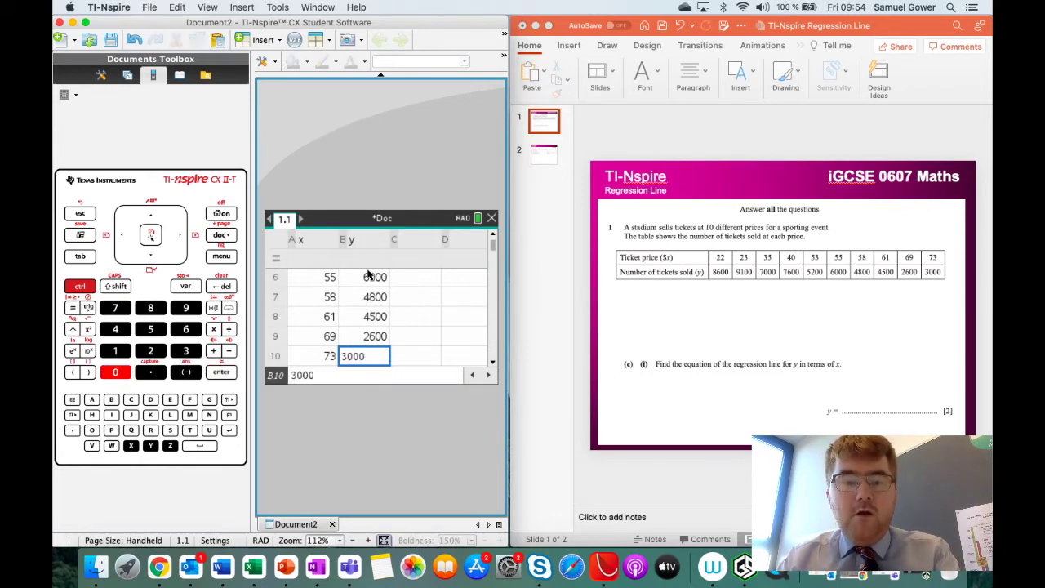
{"action": "key", "text": "Return"}
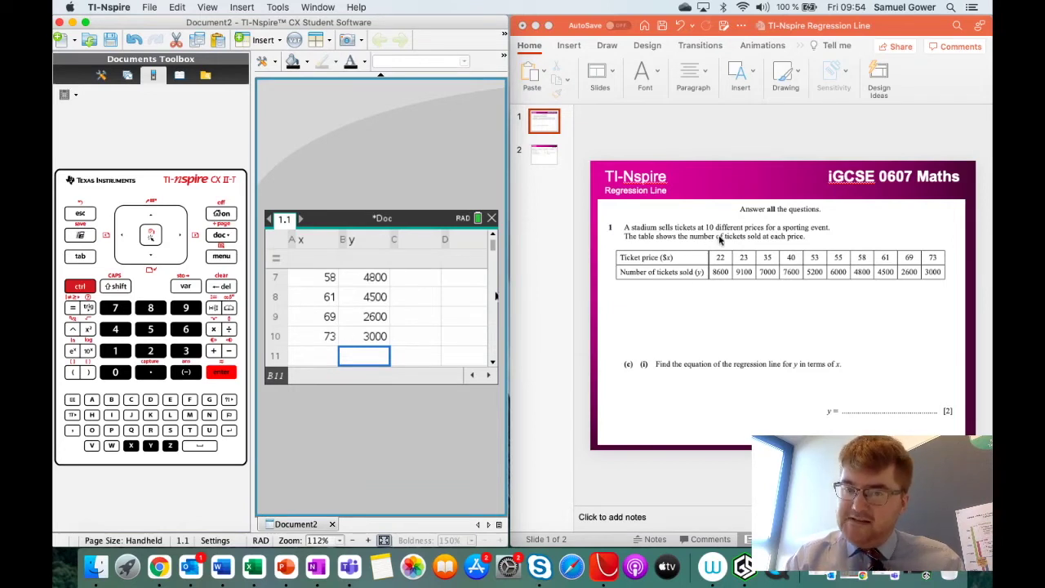
- From a data cell, open Menu > Statistics > Stat Calculations to list the regressions
{"action": "key", "text": "ctrl+Up"}
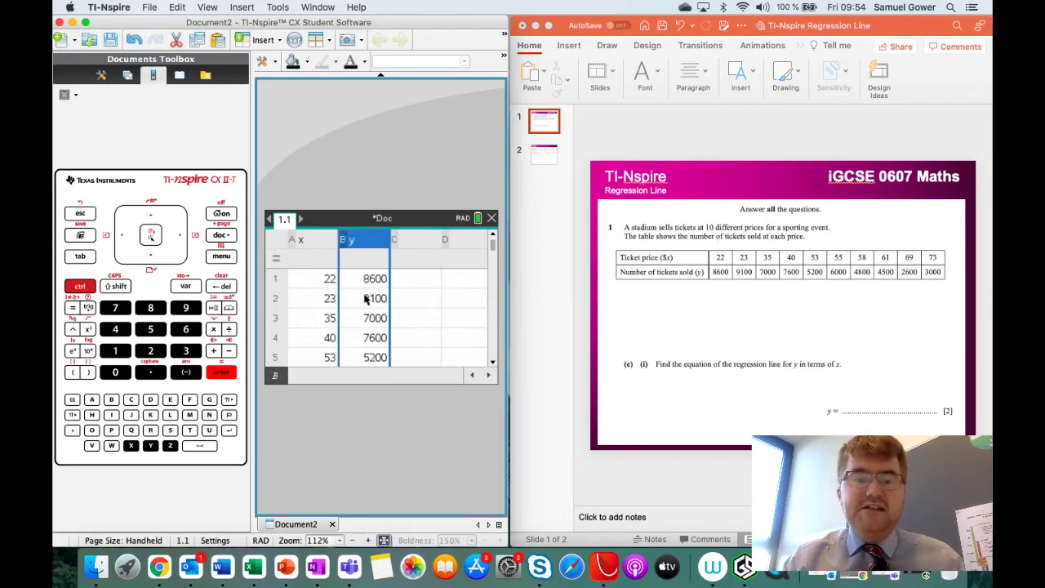
{"action": "left_click", "coordinate": [327, 292]}
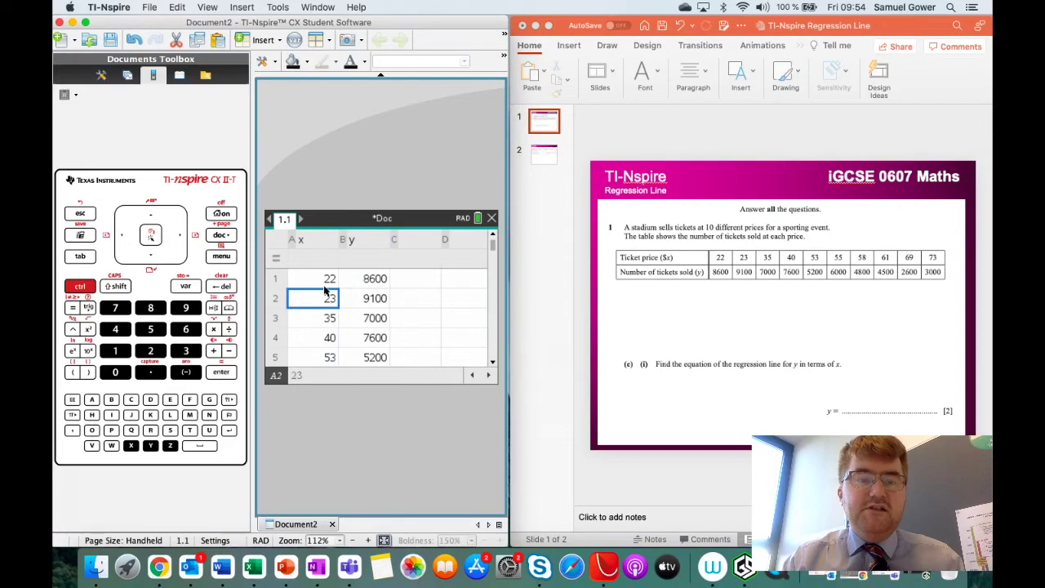
{"action": "left_click", "coordinate": [222, 257]}
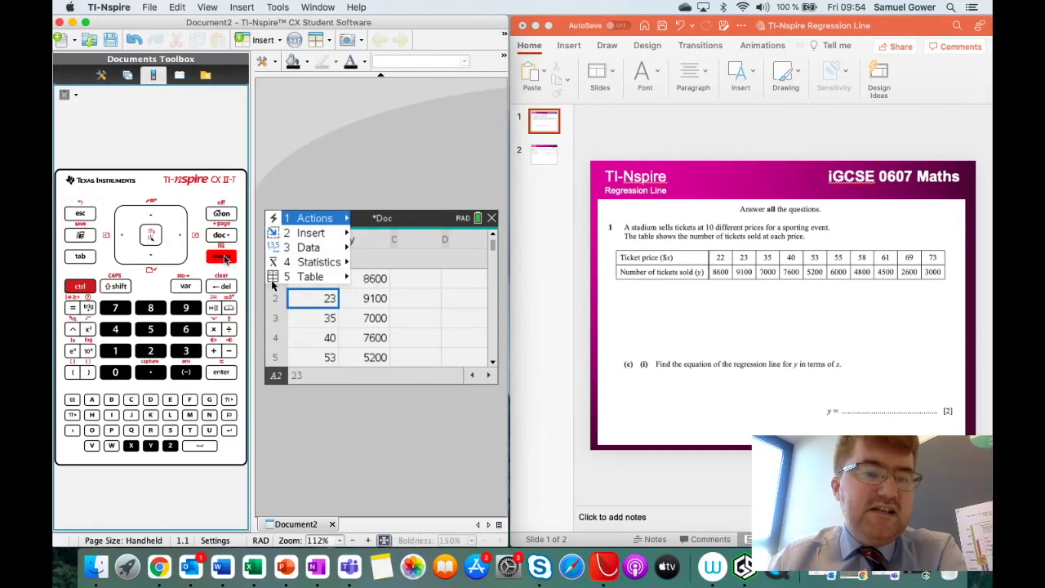
{"action": "mouse_move", "coordinate": [315, 258]}
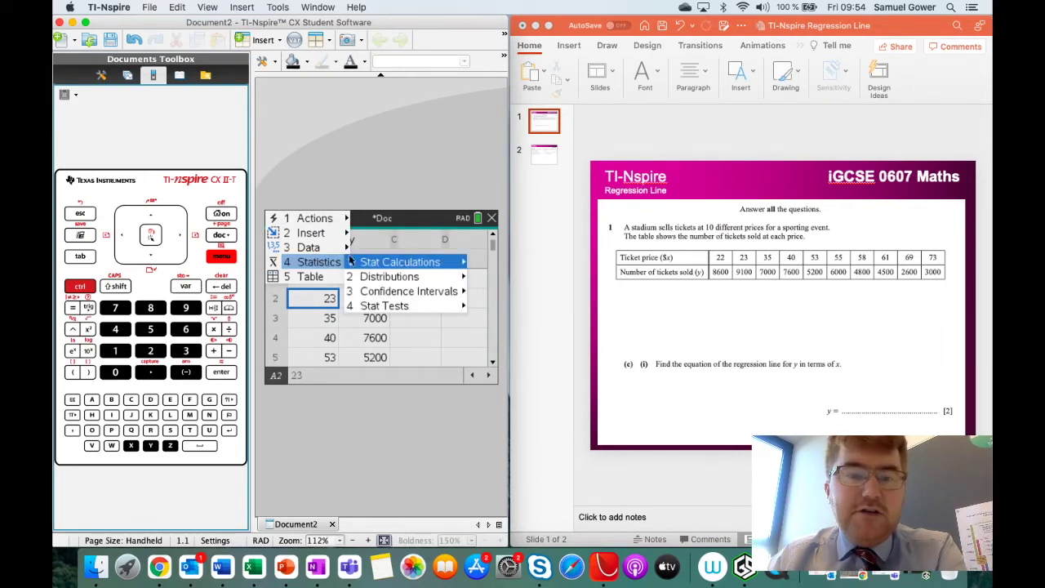
{"action": "mouse_move", "coordinate": [378, 260]}
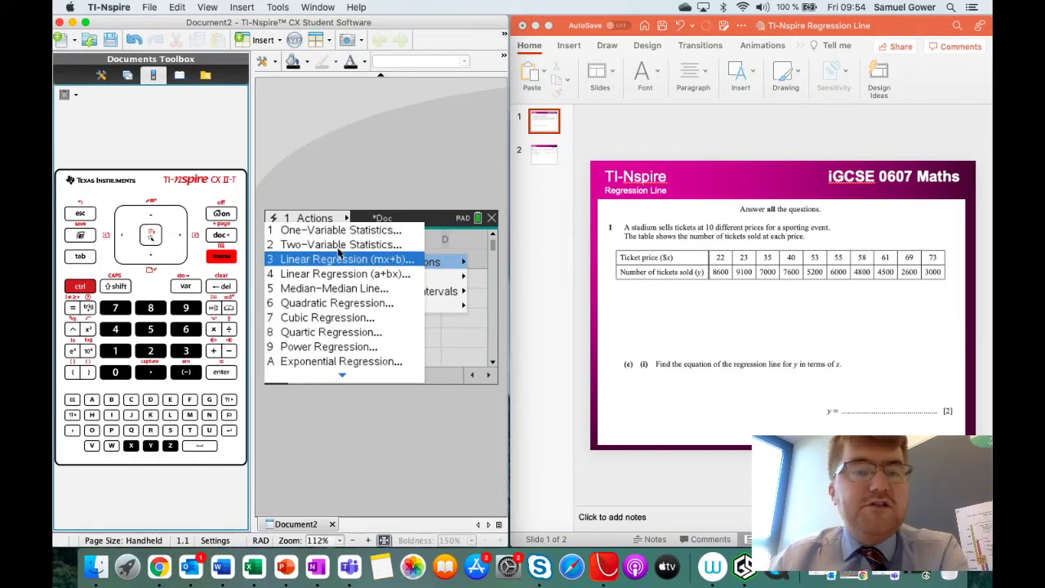
- Run Linear Regression (mx+b) with X List x and Y List y, giving m ≈ -119.71, b ≈ 11694.2
{"action": "left_click", "coordinate": [339, 254]}
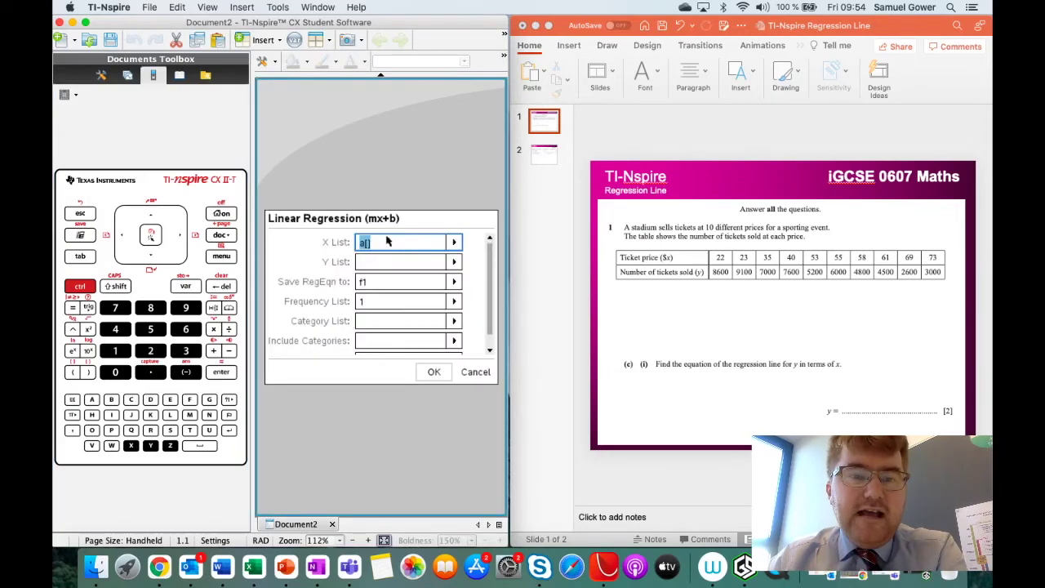
{"action": "left_click", "coordinate": [455, 244]}
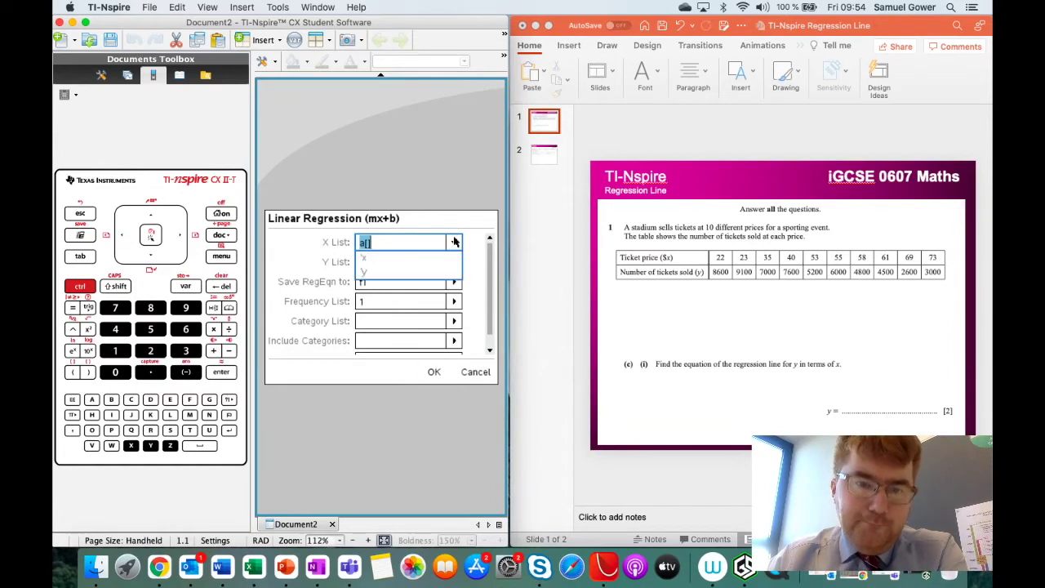
{"action": "left_click", "coordinate": [388, 257]}
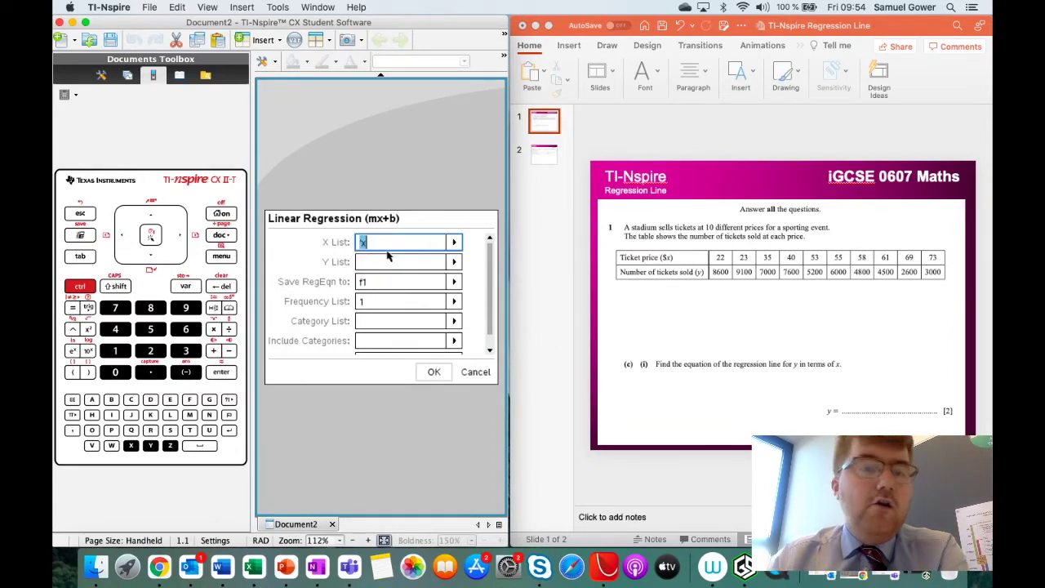
{"action": "left_click", "coordinate": [455, 261]}
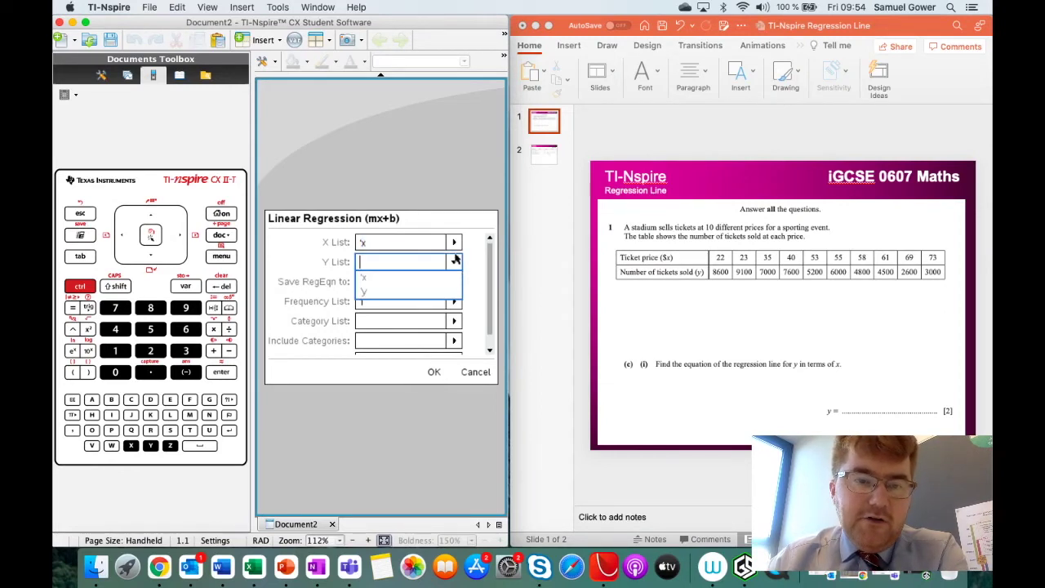
{"action": "left_click", "coordinate": [366, 291]}
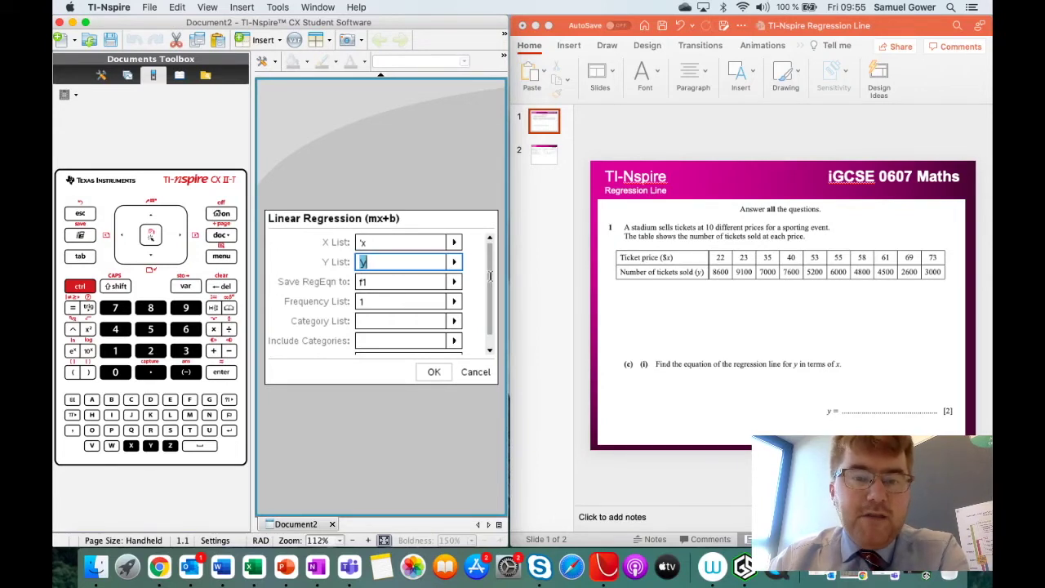
{"action": "left_click_drag", "start_coordinate": [490, 275], "coordinate": [497, 329]}
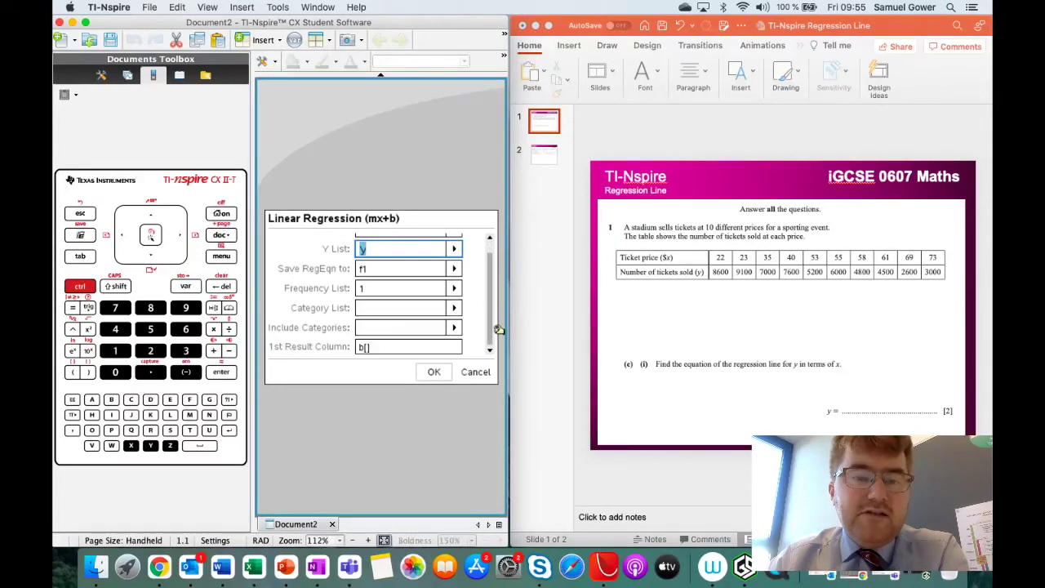
{"action": "left_click", "coordinate": [433, 370]}
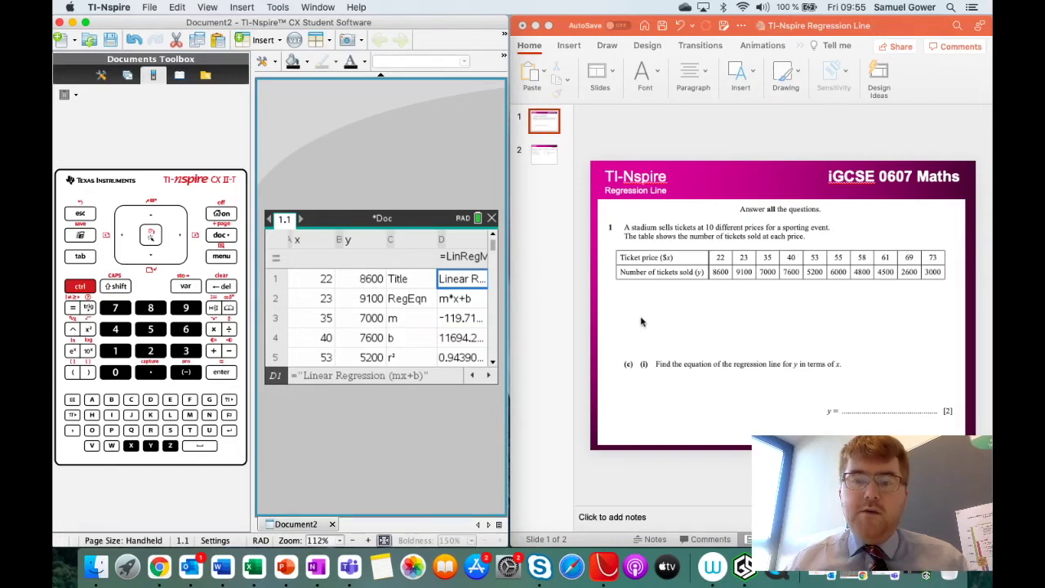
- Switch to PowerPoint and pick the black pen from the Draw tools
{"action": "left_click", "coordinate": [726, 321]}
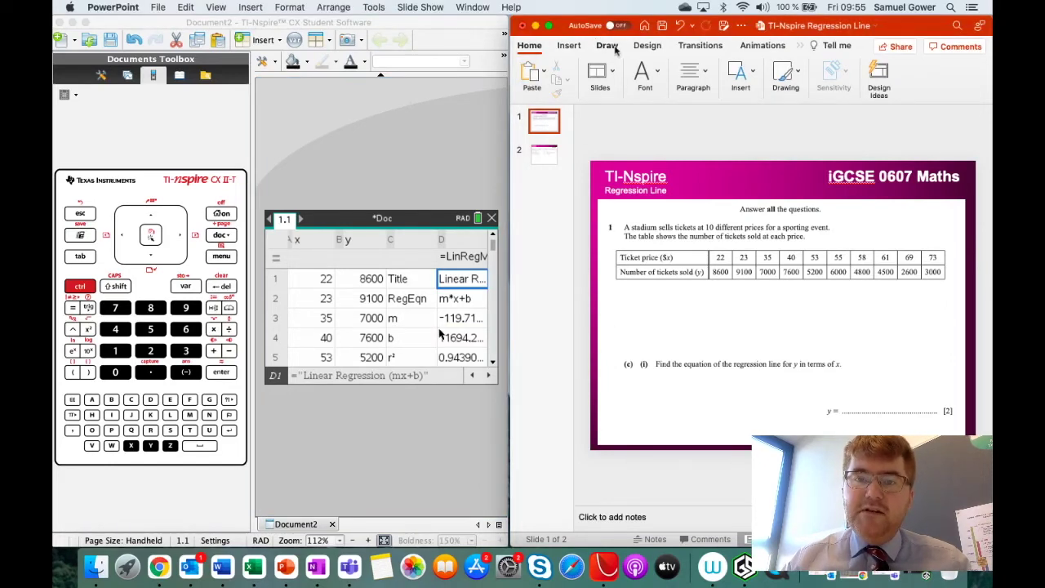
{"action": "left_click", "coordinate": [607, 44]}
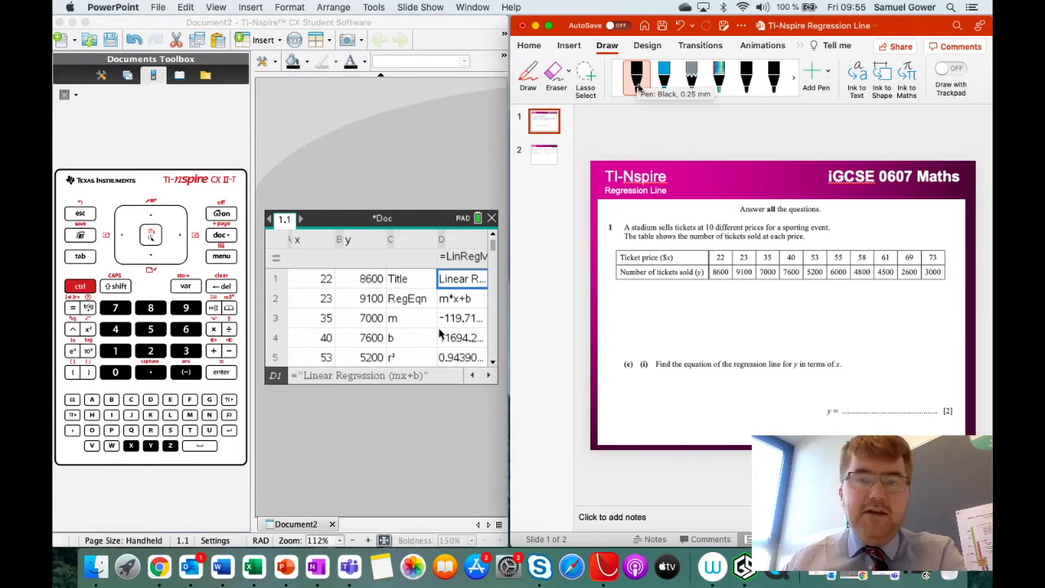
{"action": "left_click", "coordinate": [636, 79]}
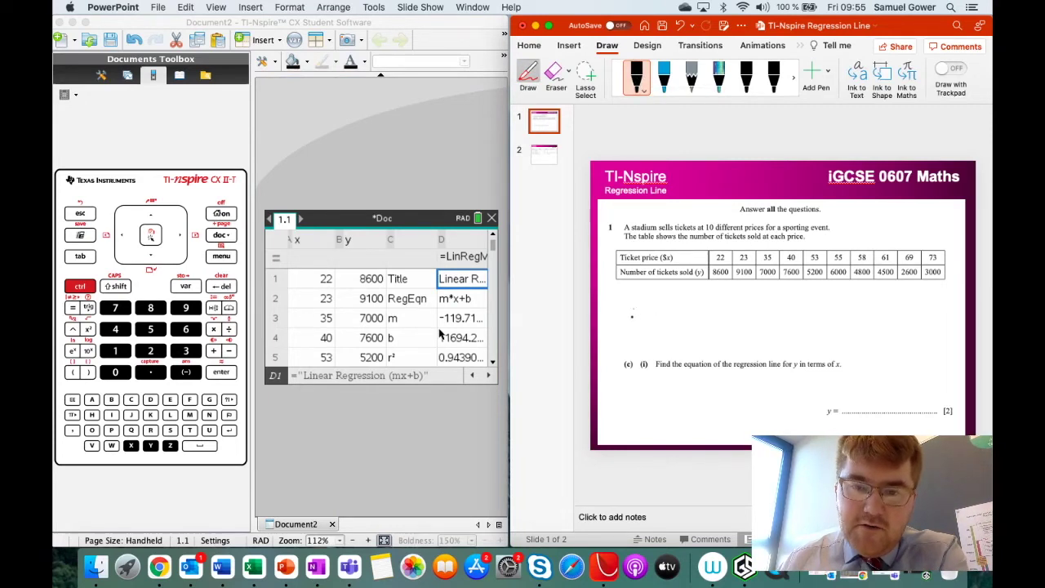
- Handwrite m = -119.71... below the ticket table
{"action": "left_click_drag", "start_coordinate": [632, 317], "coordinate": [660, 308]}
{"action": "mouse_move", "coordinate": [650, 315]}
{"action": "left_mouse_down"}
{"action": "mouse_move", "coordinate": [700, 319]}
{"action": "mouse_move", "coordinate": [726, 307]}
{"action": "mouse_move", "coordinate": [719, 319]}
{"action": "mouse_move", "coordinate": [730, 321]}
{"action": "left_mouse_up"}
{"action": "left_click", "coordinate": [711, 319]}
{"action": "left_click", "coordinate": [741, 317]}
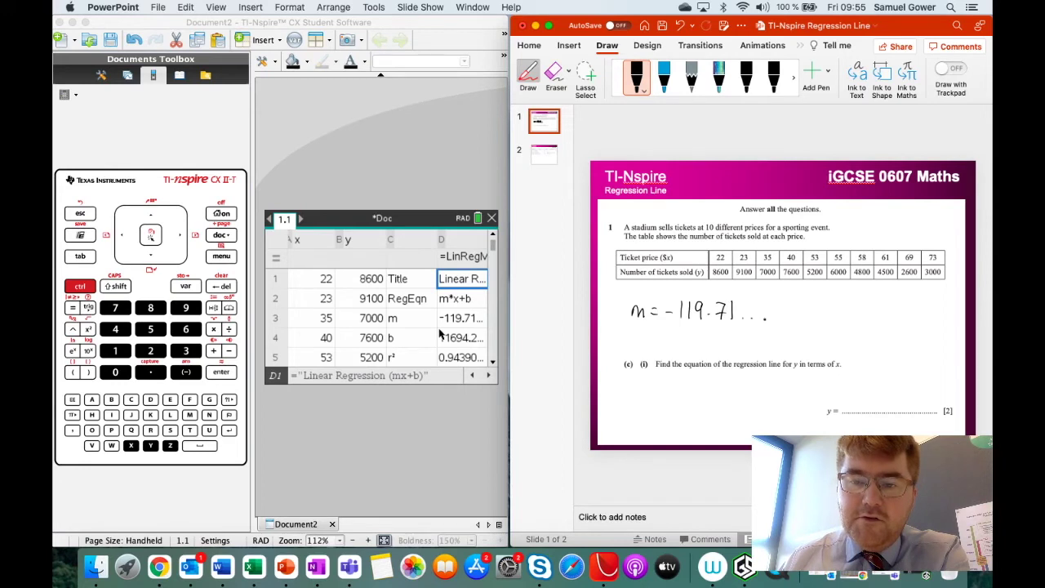
{"action": "left_click", "coordinate": [648, 289]}
- Handwrite b = 11694.2.. beneath the slope value
{"action": "mouse_move", "coordinate": [637, 330]}
{"action": "left_mouse_down"}
{"action": "mouse_move", "coordinate": [642, 343]}
{"action": "mouse_move", "coordinate": [663, 338]}
{"action": "left_mouse_up"}
{"action": "left_click_drag", "start_coordinate": [655, 342], "coordinate": [664, 342]}
{"action": "left_click", "coordinate": [667, 342]}
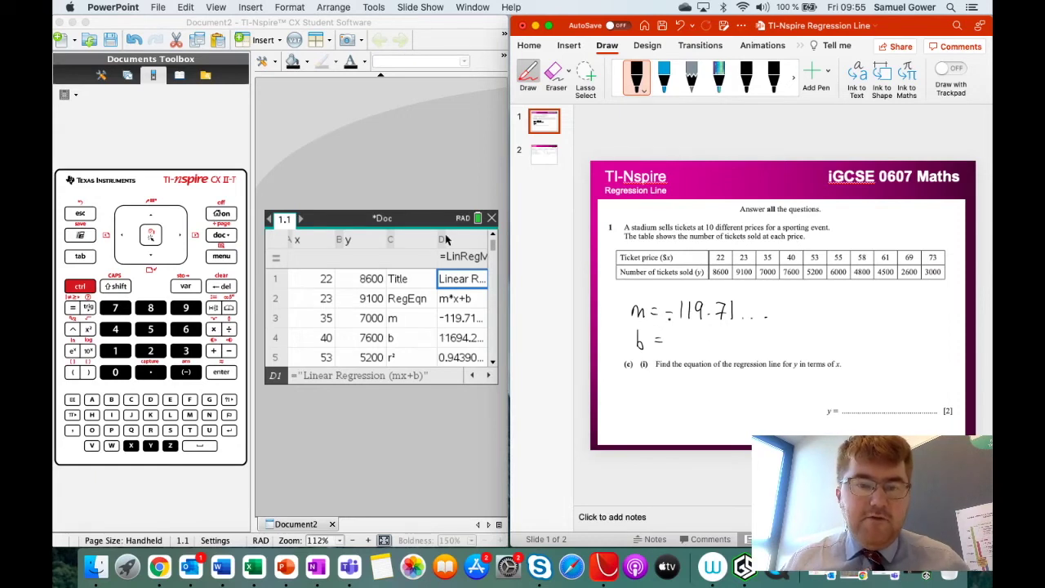
{"action": "mouse_move", "coordinate": [678, 331]}
{"action": "left_mouse_down"}
{"action": "mouse_move", "coordinate": [680, 348]}
{"action": "mouse_move", "coordinate": [734, 341]}
{"action": "left_mouse_up"}
{"action": "left_click", "coordinate": [736, 346]}
{"action": "mouse_move", "coordinate": [731, 332]}
{"action": "left_mouse_down"}
{"action": "mouse_move", "coordinate": [730, 348]}
{"action": "mouse_move", "coordinate": [772, 350]}
{"action": "left_mouse_up"}
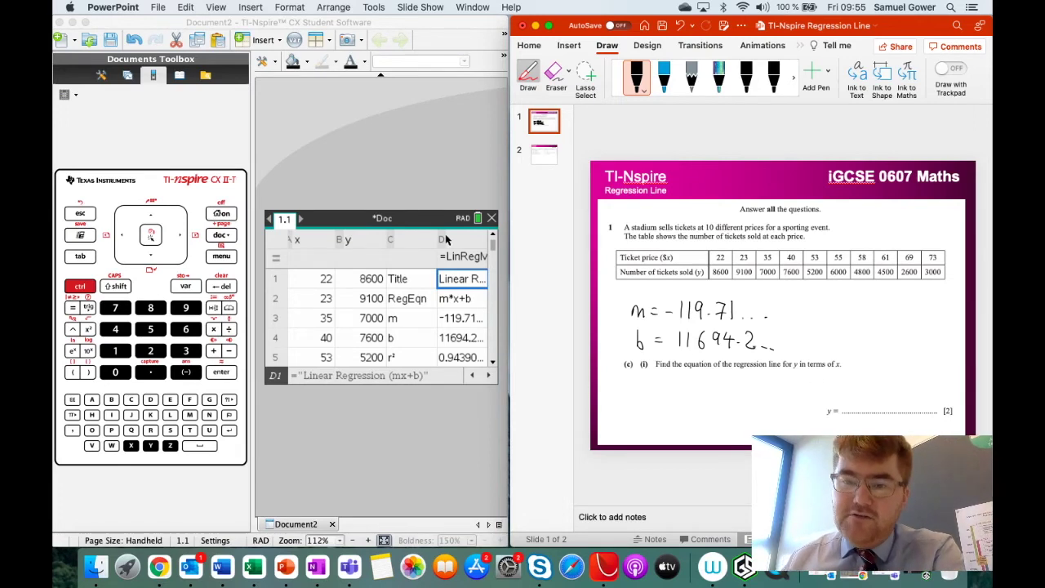
- Underline 'regression line' and handwrite y = mx + b below part (c)(i)
{"action": "left_click_drag", "start_coordinate": [731, 373], "coordinate": [778, 374]}
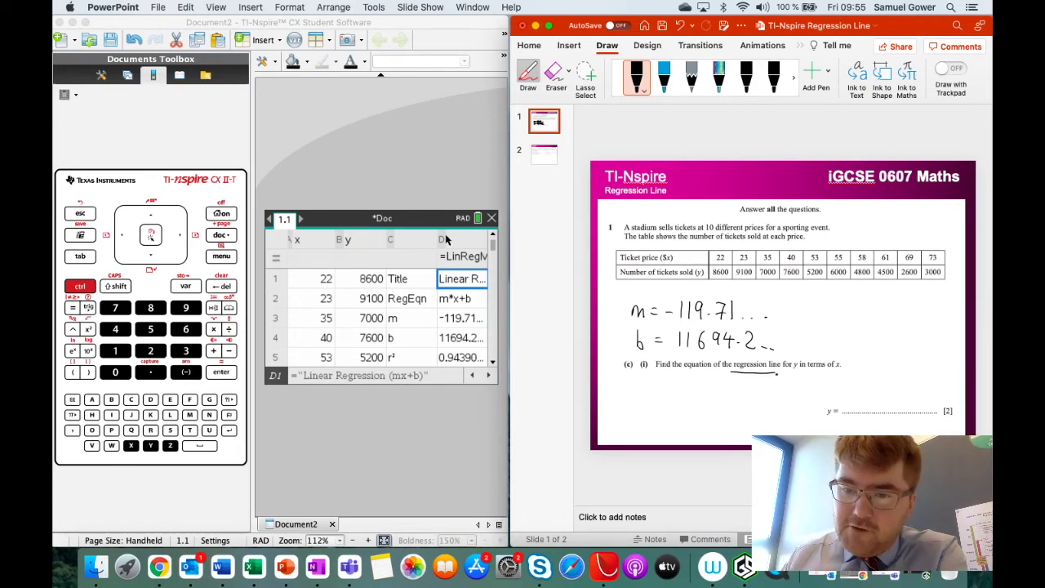
{"action": "mouse_move", "coordinate": [630, 391]}
{"action": "left_mouse_down"}
{"action": "mouse_move", "coordinate": [626, 416]}
{"action": "mouse_move", "coordinate": [664, 396]}
{"action": "mouse_move", "coordinate": [700, 404]}
{"action": "left_mouse_up"}
{"action": "left_click_drag", "start_coordinate": [693, 399], "coordinate": [713, 406]}
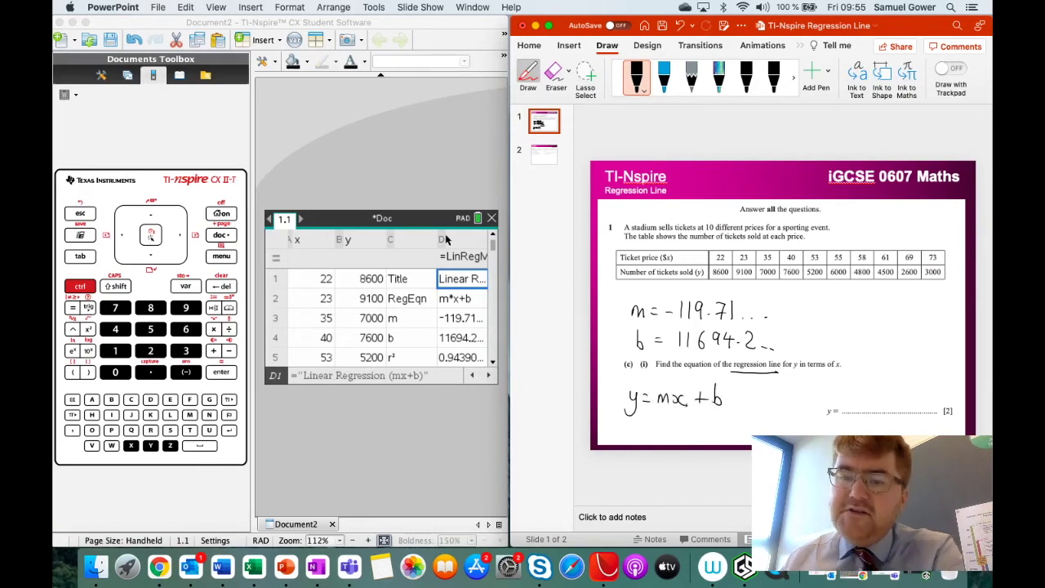
{"action": "left_click_drag", "start_coordinate": [656, 410], "coordinate": [724, 410]}
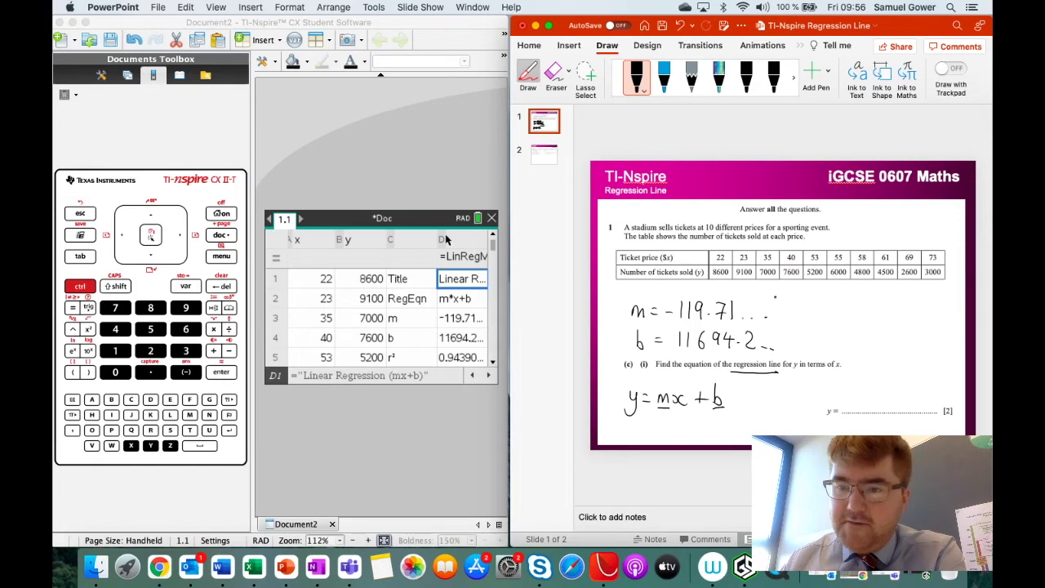
- Draw an arrow after the slope with its rounded value -120, and an arrow after the intercept
{"action": "left_click_drag", "start_coordinate": [774, 310], "coordinate": [784, 316]}
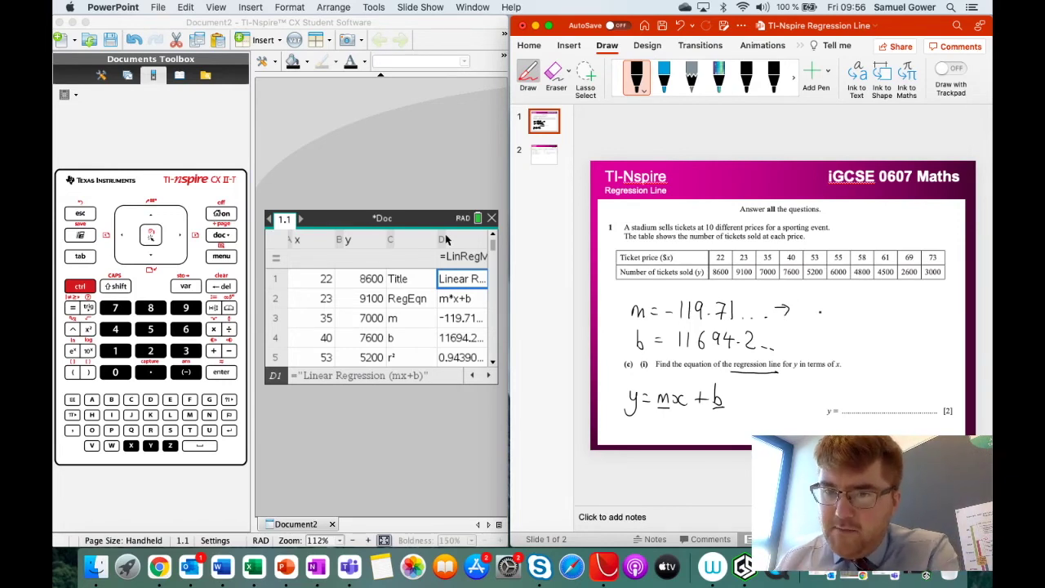
{"action": "mouse_move", "coordinate": [803, 303]}
{"action": "left_mouse_down"}
{"action": "mouse_move", "coordinate": [804, 316]}
{"action": "mouse_move", "coordinate": [854, 310]}
{"action": "left_mouse_up"}
{"action": "mouse_move", "coordinate": [864, 300]}
{"action": "left_mouse_down"}
{"action": "mouse_move", "coordinate": [864, 315]}
{"action": "mouse_move", "coordinate": [889, 304]}
{"action": "left_mouse_up"}
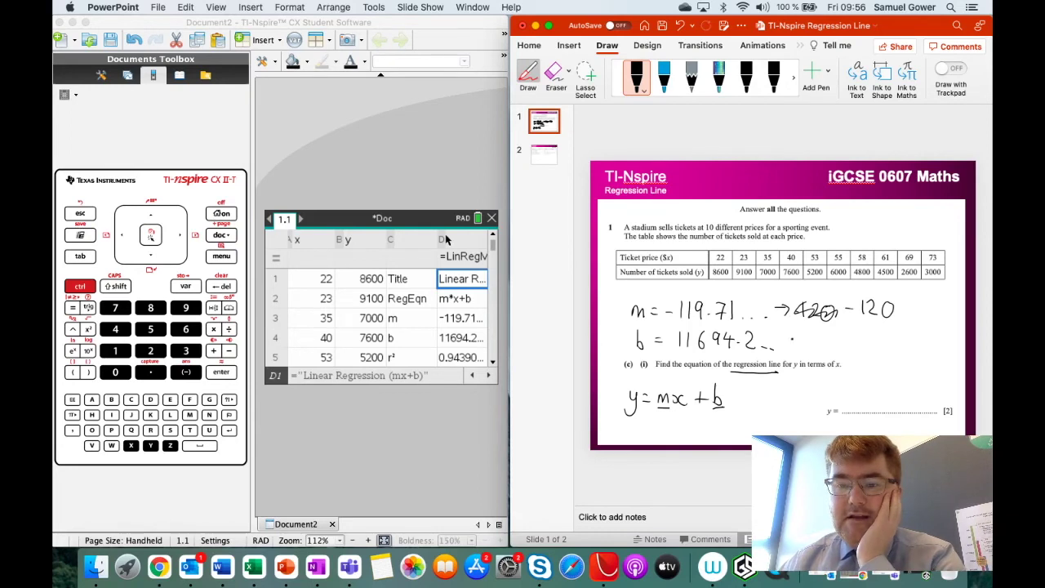
{"action": "left_click_drag", "start_coordinate": [787, 341], "coordinate": [851, 346]}
- Write the rounded intercept 11 700 and complete the answer line as -120x + 11700
{"action": "left_click_drag", "start_coordinate": [854, 333], "coordinate": [860, 334]}
{"action": "mouse_move", "coordinate": [876, 335]}
{"action": "left_mouse_down"}
{"action": "mouse_move", "coordinate": [869, 346]}
{"action": "mouse_move", "coordinate": [875, 335]}
{"action": "left_mouse_up"}
{"action": "left_click_drag", "start_coordinate": [711, 328], "coordinate": [711, 357]}
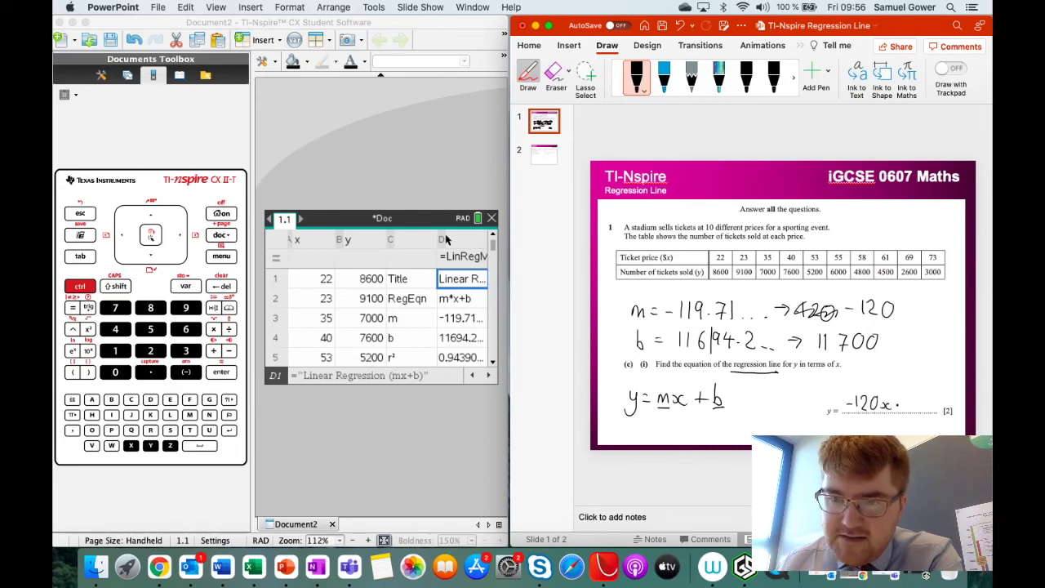
{"action": "mouse_move", "coordinate": [908, 397]}
{"action": "left_mouse_down"}
{"action": "mouse_move", "coordinate": [907, 408]}
{"action": "mouse_move", "coordinate": [945, 399]}
{"action": "left_mouse_up"}
{"action": "left_click", "coordinate": [908, 348]}
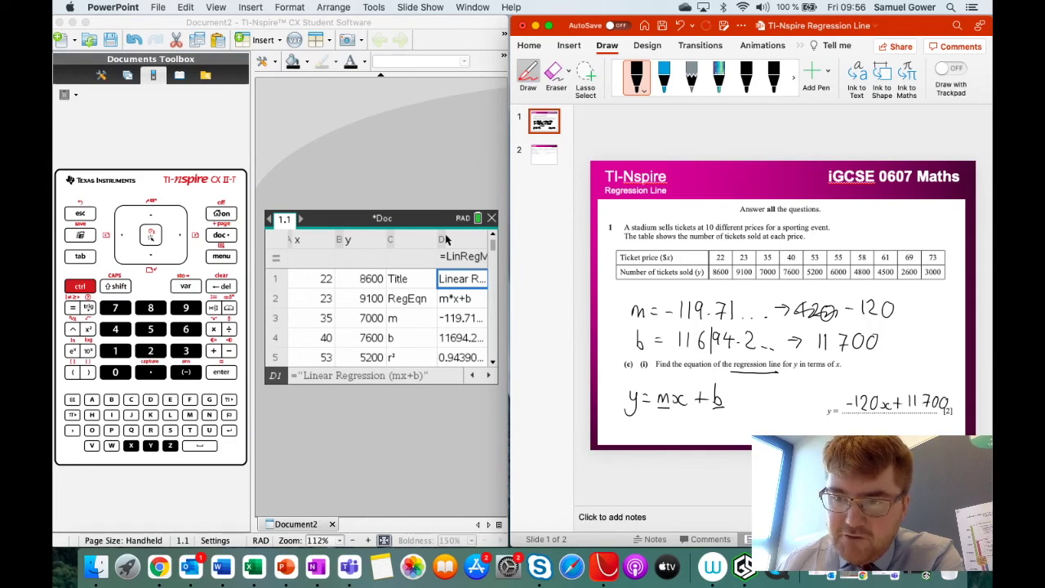